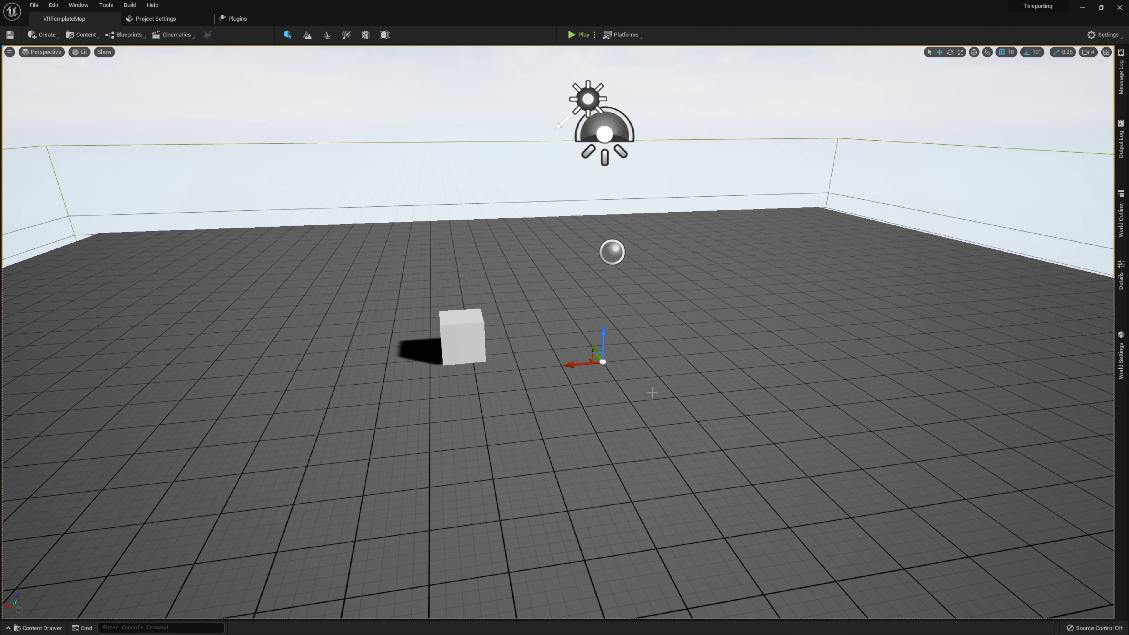
# Open the BeamMesh static mesh from the Mesh content folder.
pyautogui.press('s')
pyautogui.moveTo(652, 393); pyautogui.dragTo(621, 382, button='right')
pyautogui.hotkey('ctrl', 'space')
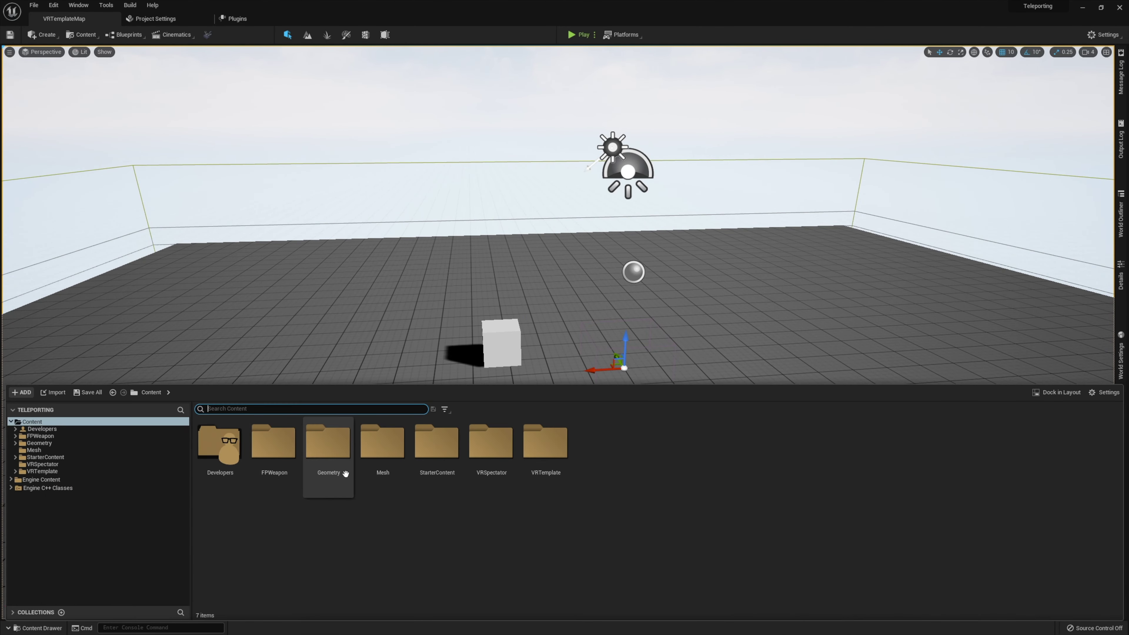
pyautogui.doubleClick(383, 470)
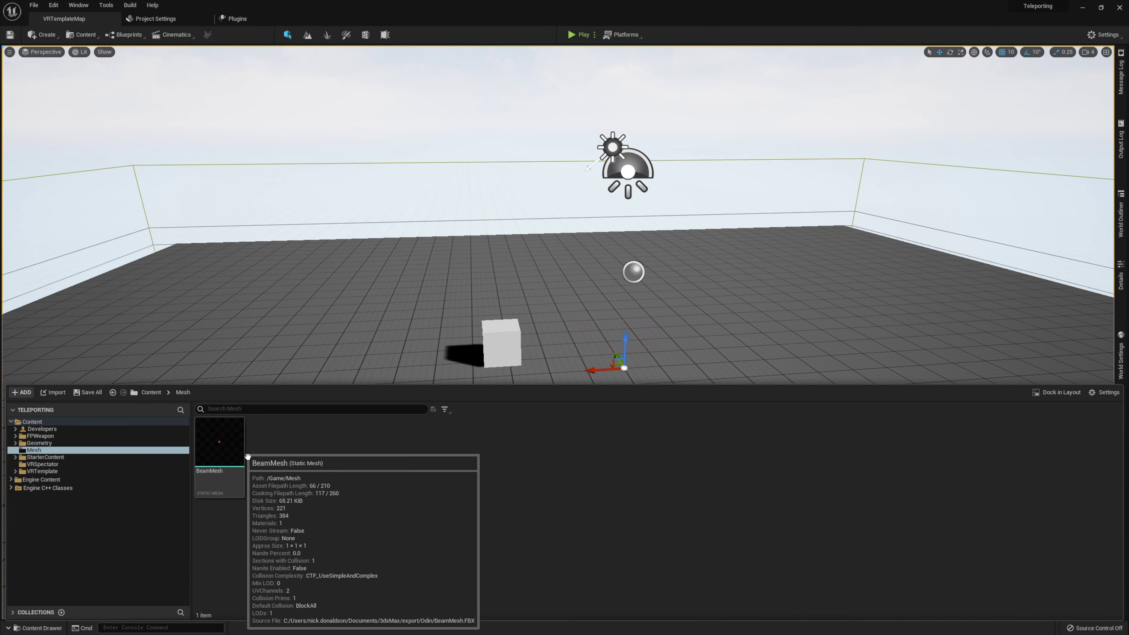
pyautogui.doubleClick(240, 449)
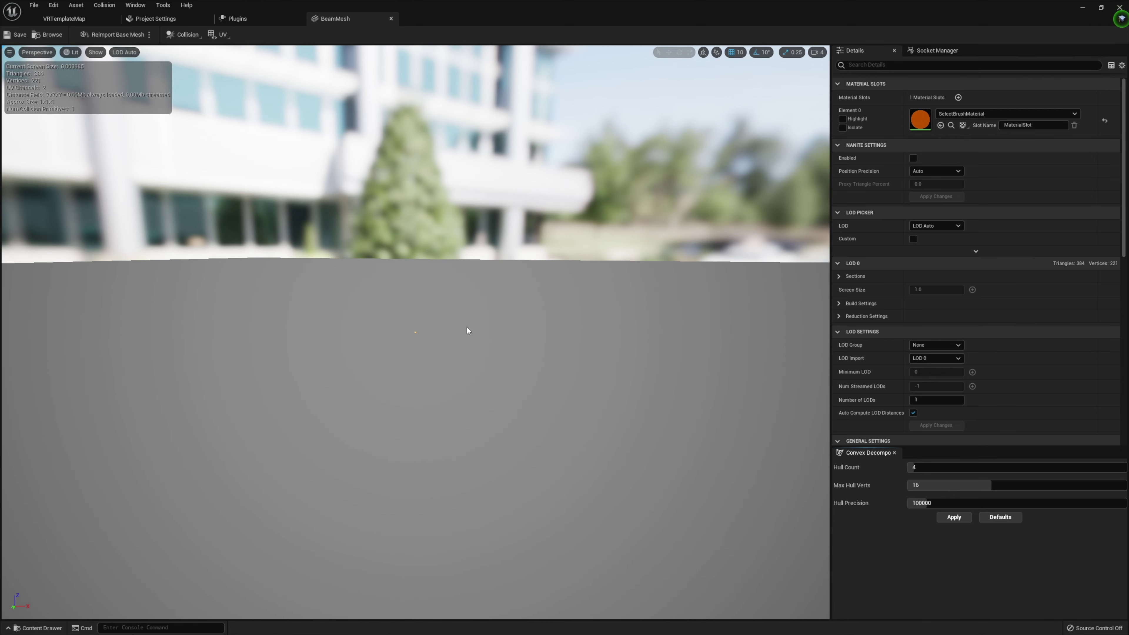
# Set the mesh preview's camera speed to 1, examine BeamMesh from several sides, and return to the VRTemplateMap level.
pyautogui.click(817, 52)
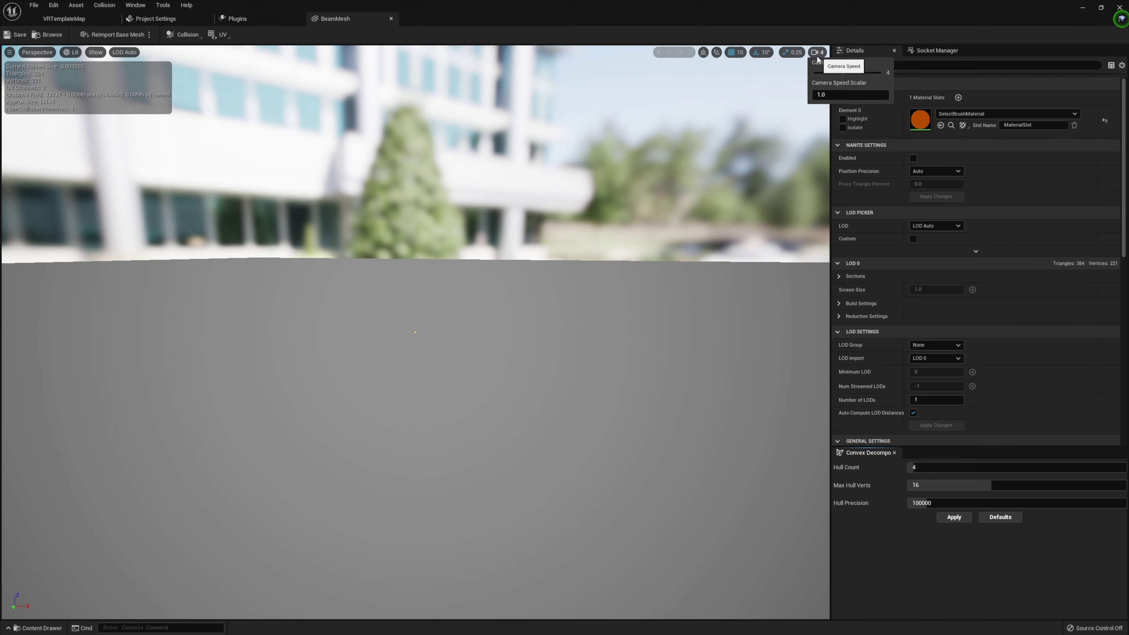
pyautogui.moveTo(835, 72); pyautogui.dragTo(813, 73)
pyautogui.moveTo(635, 234); pyautogui.dragTo(796, 255, button='right')
pyautogui.moveTo(649, 240); pyautogui.dragTo(635, 238, button='right')
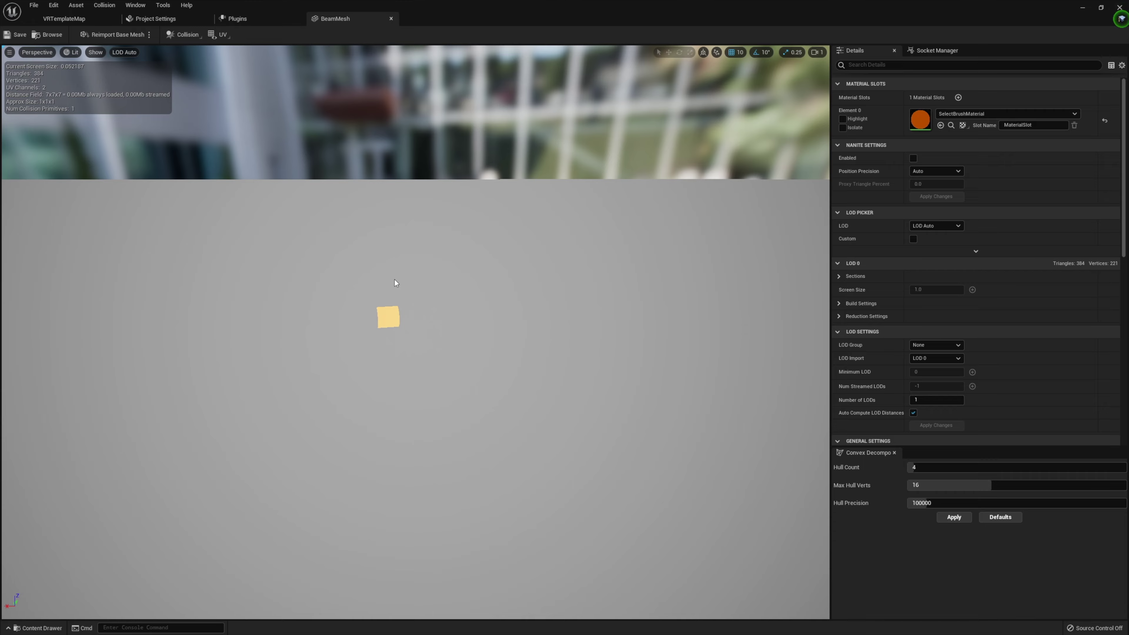
pyautogui.moveTo(395, 279); pyautogui.dragTo(405, 315, button='right')
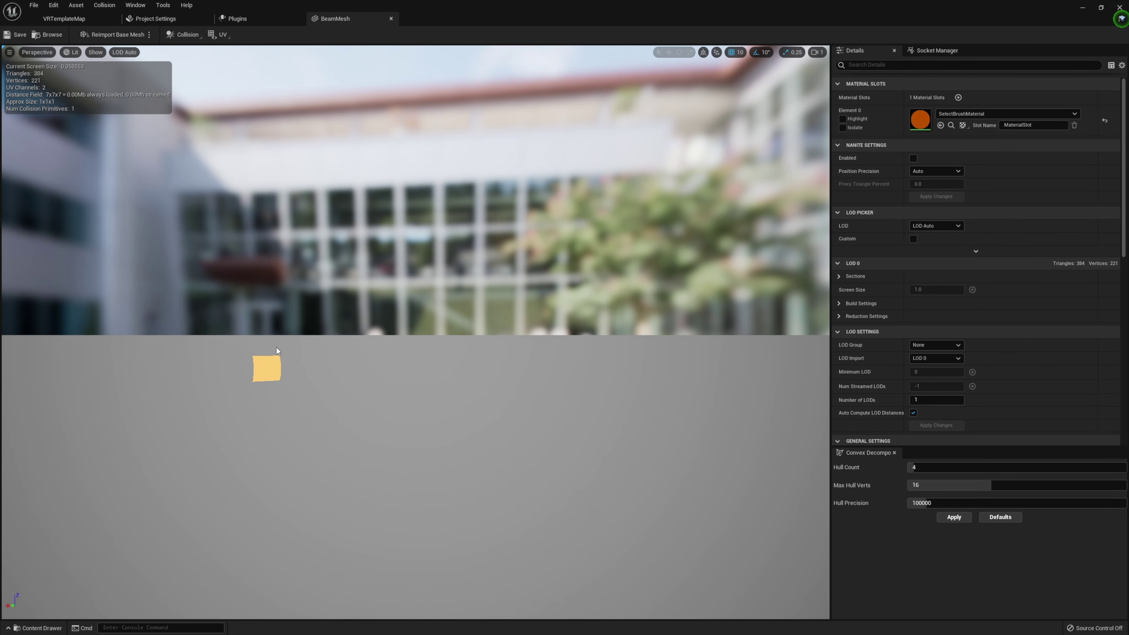
pyautogui.moveTo(276, 348)
pyautogui.mouseDown(button='right')
pyautogui.moveTo(289, 347)
pyautogui.moveTo(273, 345)
pyautogui.mouseUp(button='right')
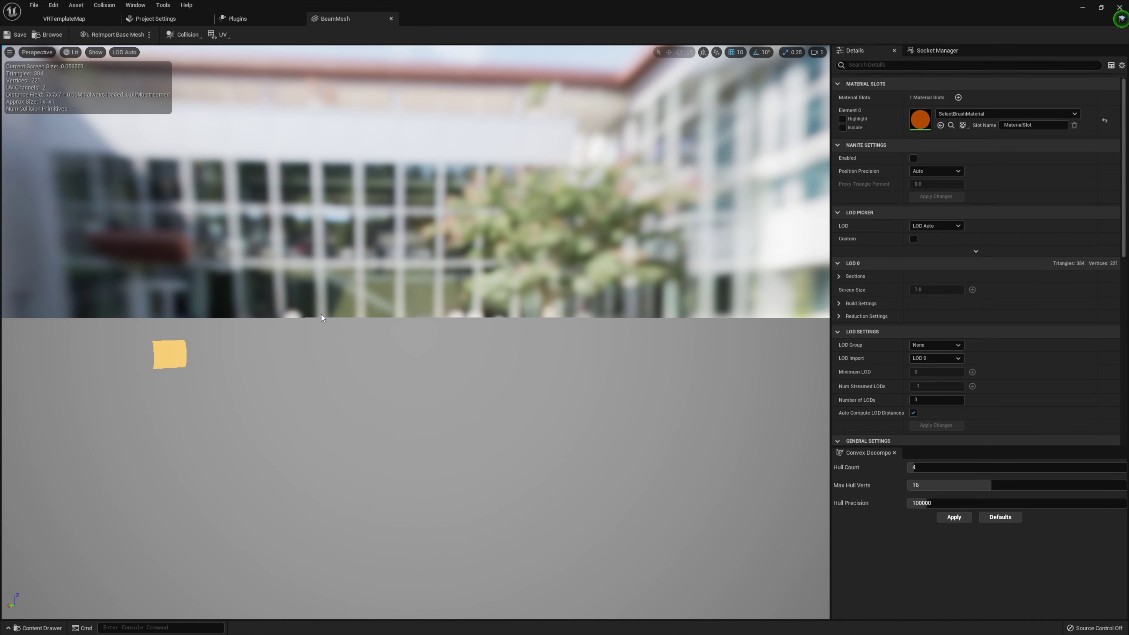
pyautogui.moveTo(321, 314)
pyautogui.mouseDown(button='right')
pyautogui.moveTo(337, 314)
pyautogui.moveTo(324, 317)
pyautogui.mouseUp(button='right')
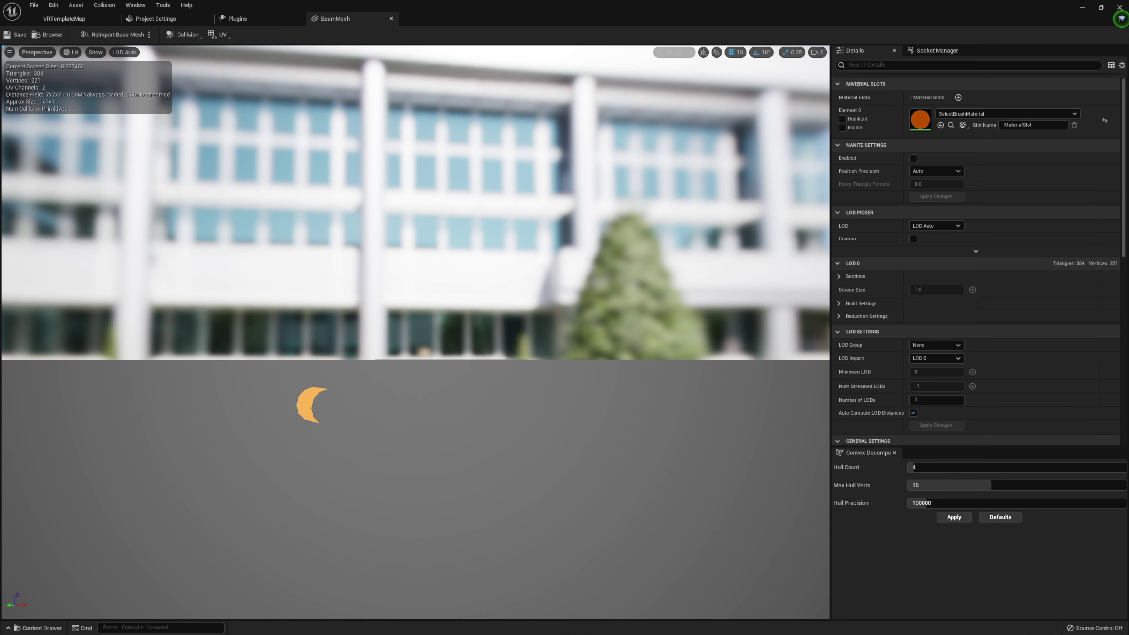
pyautogui.moveTo(334, 397); pyautogui.dragTo(334, 396, button='right')
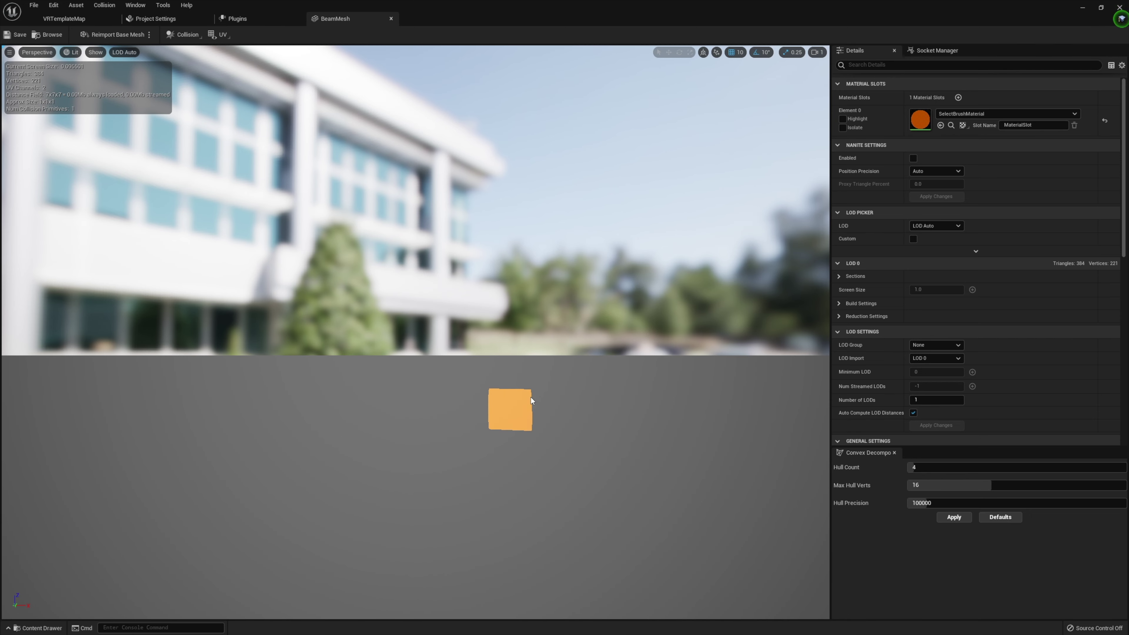
pyautogui.moveTo(532, 423)
pyautogui.mouseDown(button='right')
pyautogui.moveTo(425, 426)
pyautogui.moveTo(532, 423)
pyautogui.mouseUp(button='right')
pyautogui.press('s')
pyautogui.press('d')
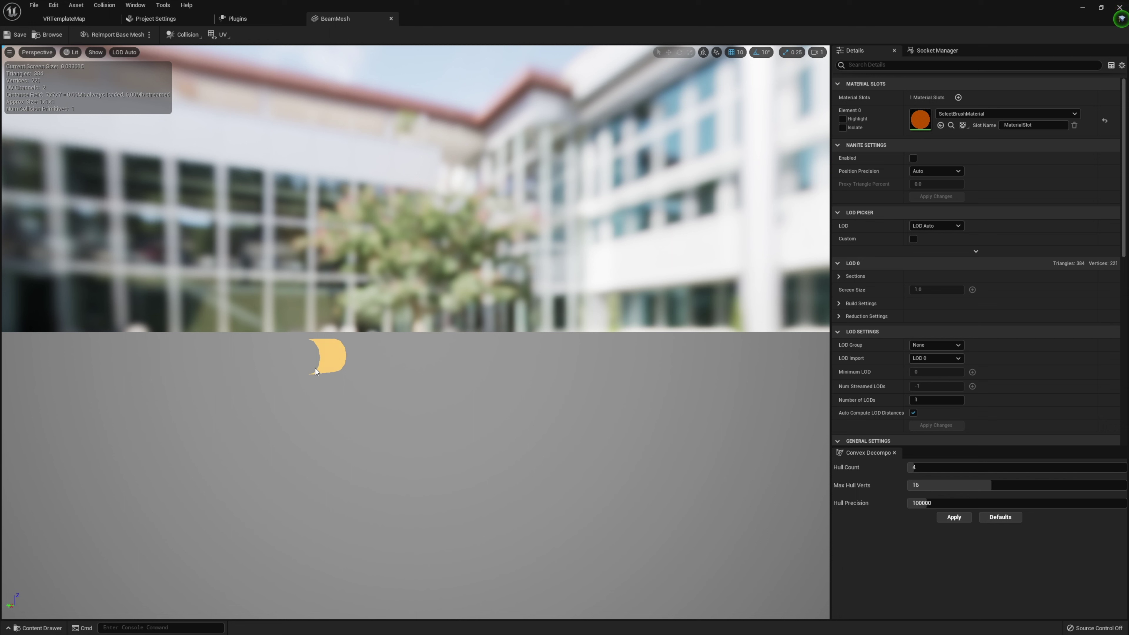
pyautogui.click(390, 19)
pyautogui.click(66, 19)
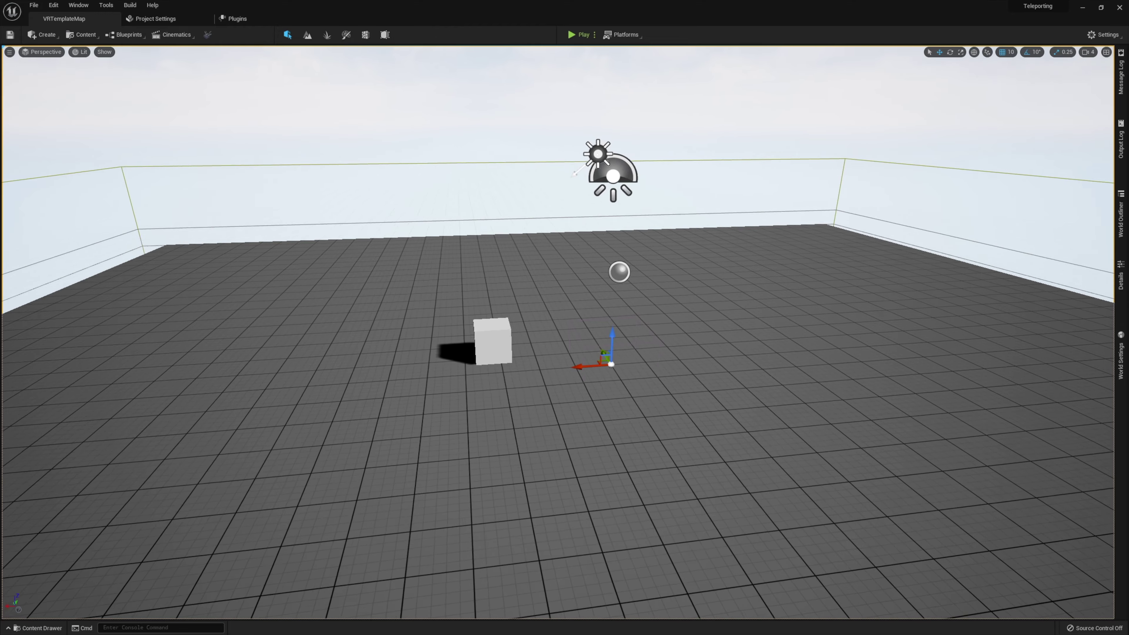
# Display the navigation mesh in the level and examine its coverage across the floor and around the cube.
pyautogui.press('a')
pyautogui.moveTo(559, 333)
pyautogui.mouseDown(button='right')
pyautogui.moveTo(623, 362)
pyautogui.moveTo(671, 348)
pyautogui.moveTo(645, 356)
pyautogui.moveTo(569, 331)
pyautogui.mouseUp(button='right')
pyautogui.press('d')
pyautogui.press('s')
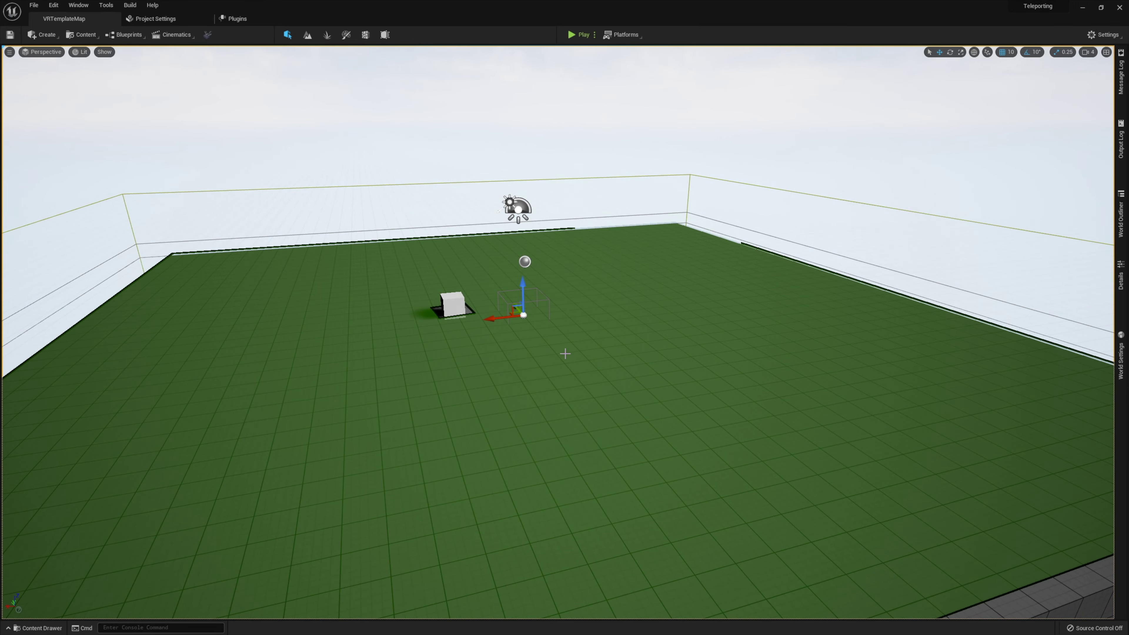
pyautogui.moveTo(564, 353); pyautogui.dragTo(610, 427, button='right')
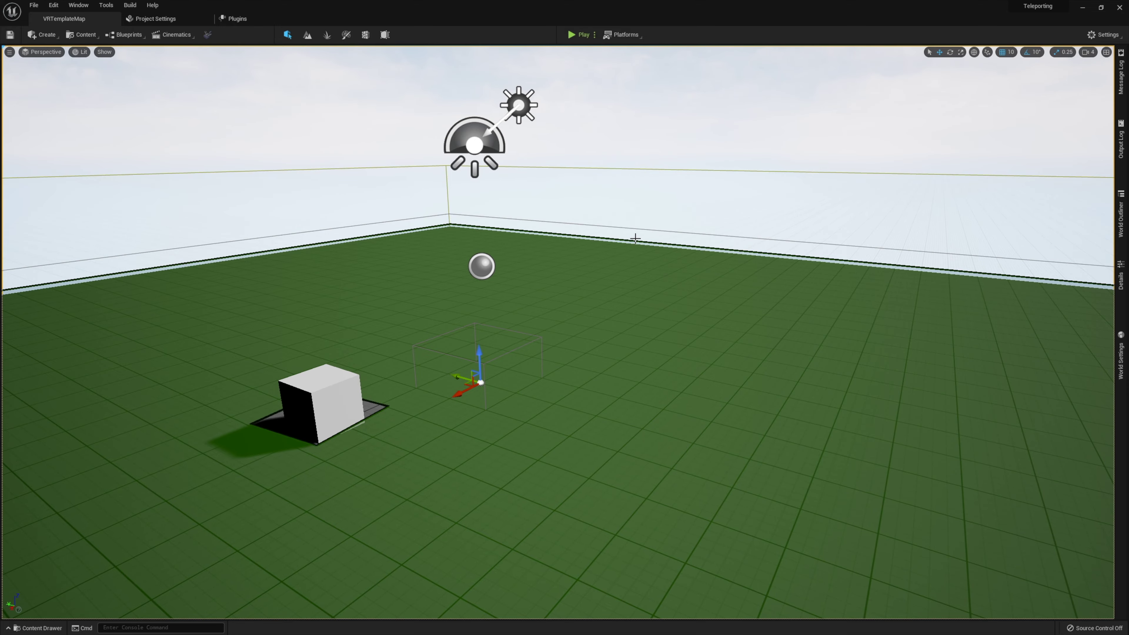
pyautogui.press('s')
pyautogui.press('d')
pyautogui.moveTo(649, 402); pyautogui.dragTo(771, 401, button='right')
pyautogui.press('w')
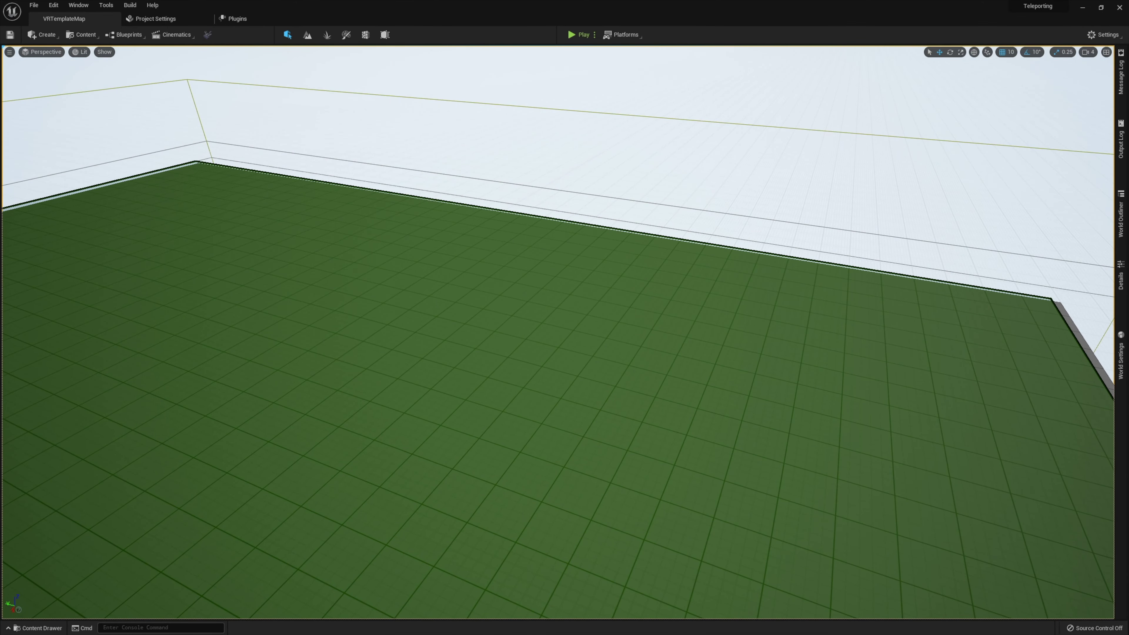
# Select the navigation bounds volume surrounding the floor and identify it in the World Outliner.
pyautogui.click(716, 220)
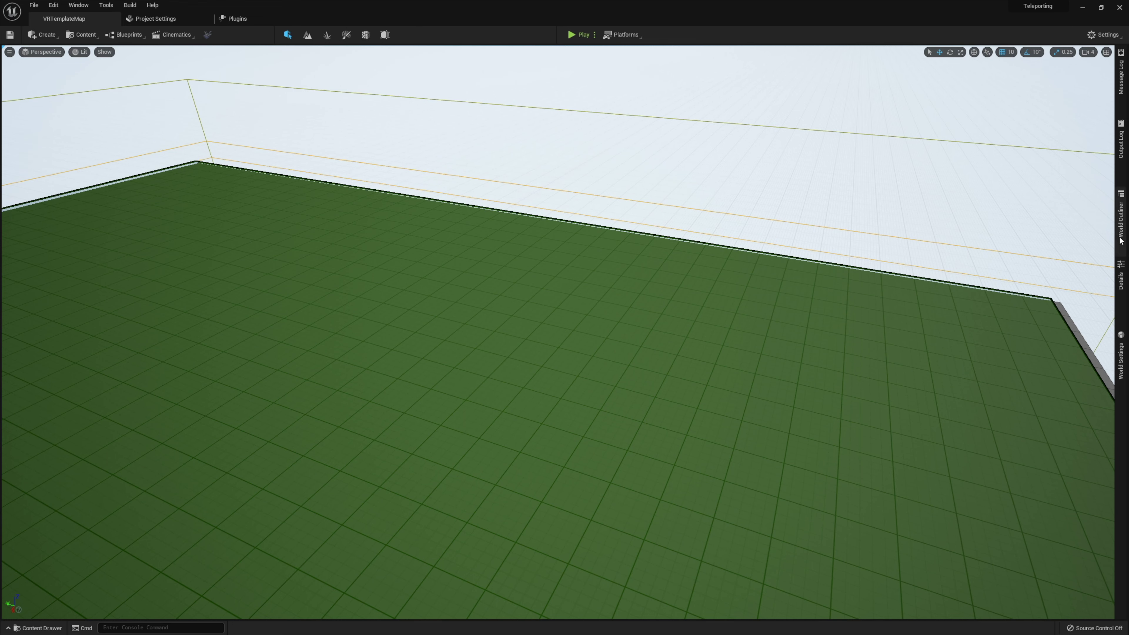
pyautogui.click(1121, 216)
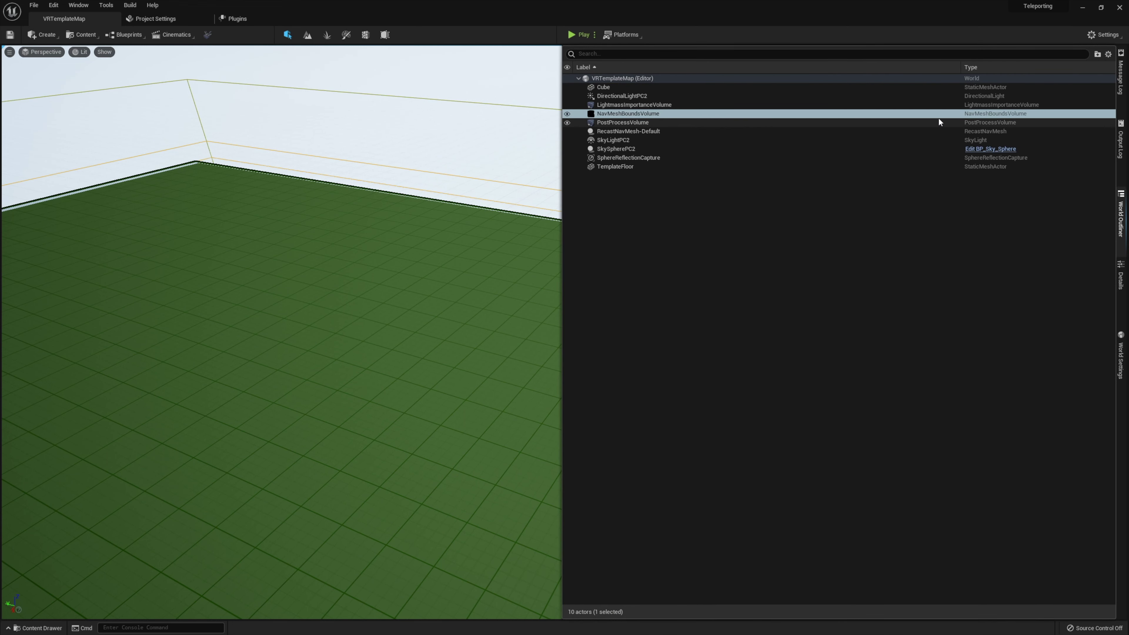
pyautogui.moveTo(498, 204); pyautogui.dragTo(513, 182, button='right')
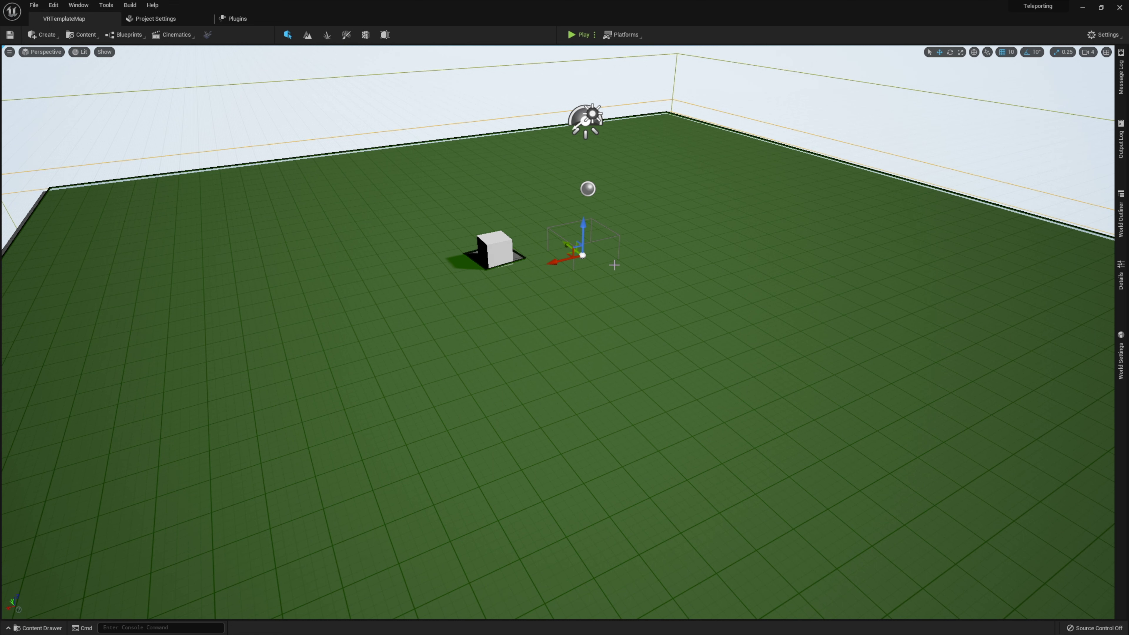
# Examine the navigation mesh along the floor edges and around the cube, and hide its display.
pyautogui.press('d')
pyautogui.moveTo(614, 265); pyautogui.dragTo(529, 265, button='right')
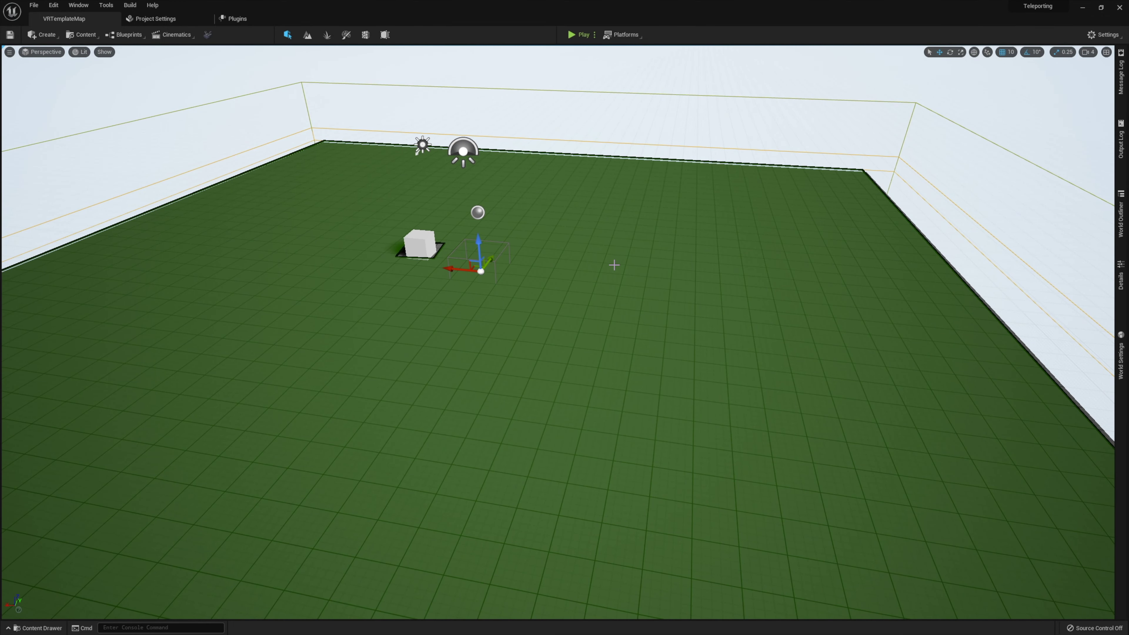
pyautogui.press('s')
pyautogui.moveTo(614, 265); pyautogui.dragTo(730, 234, button='right')
pyautogui.press('a')
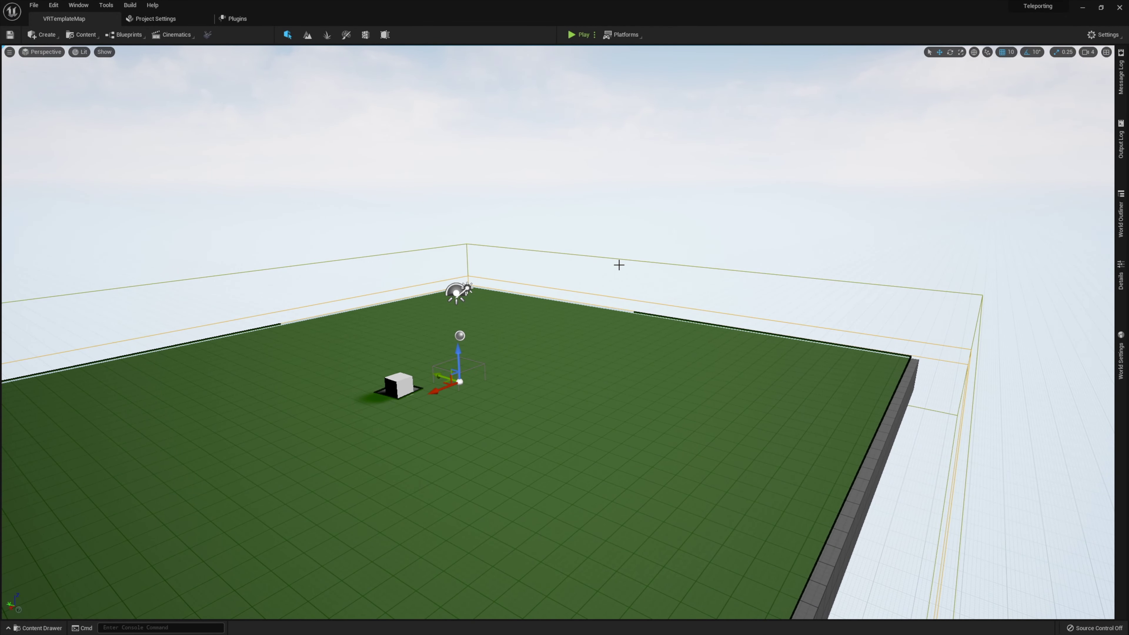
pyautogui.moveTo(624, 265); pyautogui.dragTo(668, 296, button='right')
pyautogui.press('w')
pyautogui.press('a')
pyautogui.press('w')
pyautogui.press('a')
pyautogui.press('s')
pyautogui.moveTo(774, 373); pyautogui.dragTo(680, 362, button='right')
pyautogui.press('d')
pyautogui.press('w')
pyautogui.moveTo(771, 353); pyautogui.dragTo(751, 362, button='right')
pyautogui.press('d')
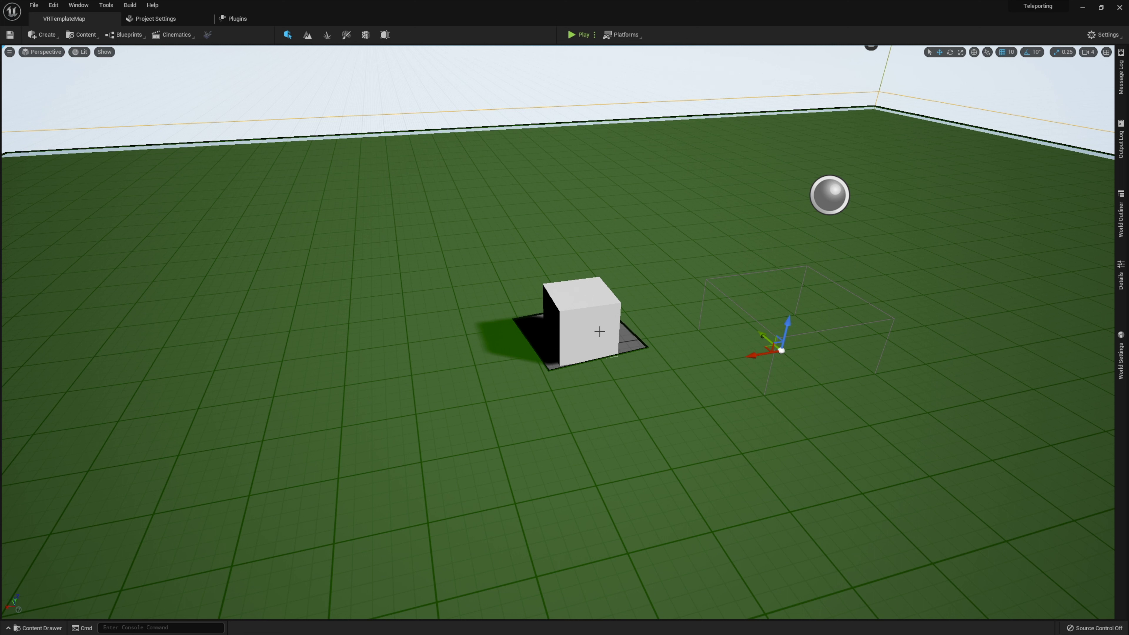
pyautogui.press('p')
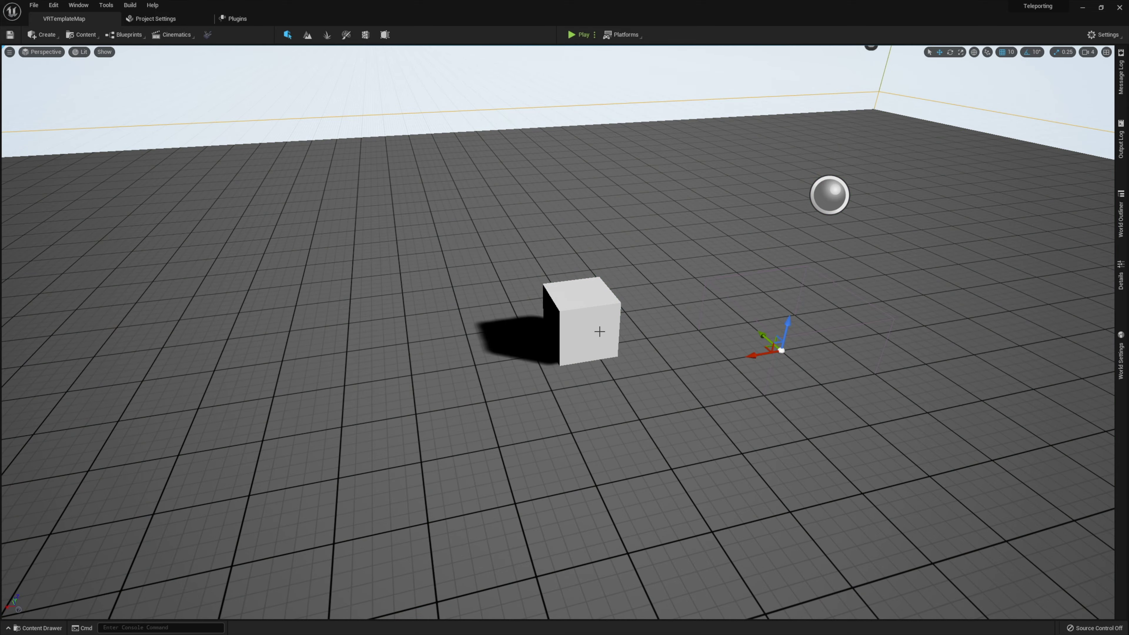
# Create a new folder named Blueprints in the project's root Content folder.
pyautogui.moveTo(671, 321)
pyautogui.mouseDown(button='right')
pyautogui.moveTo(747, 334)
pyautogui.moveTo(671, 321)
pyautogui.mouseUp(button='right')
pyautogui.press('s')
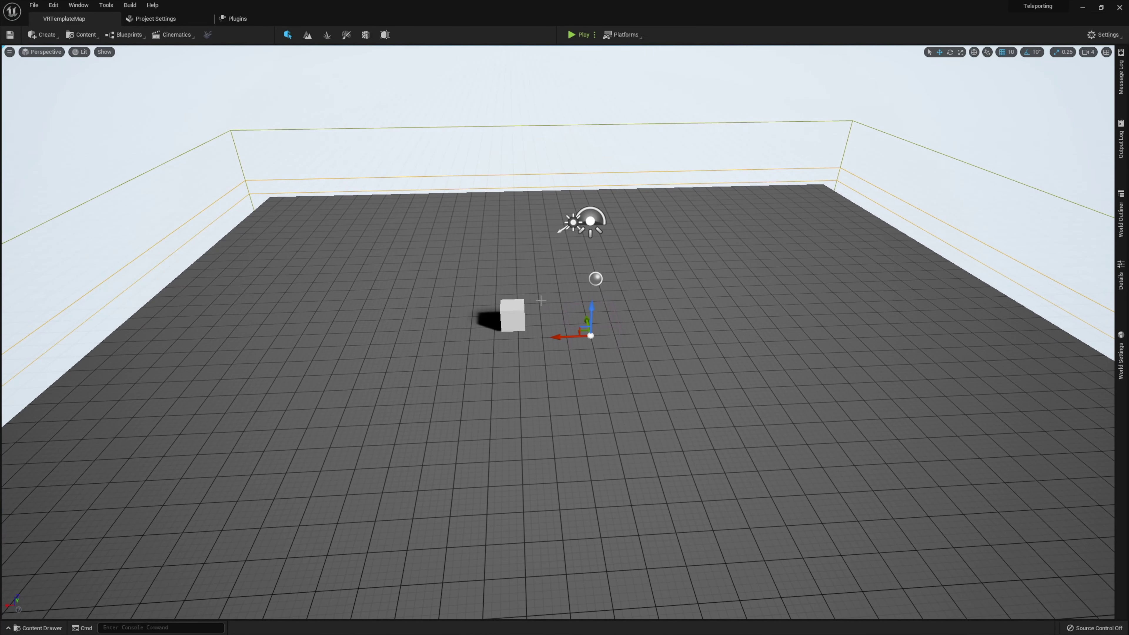
pyautogui.press('a')
pyautogui.moveTo(580, 354); pyautogui.dragTo(580, 354, button='right')
pyautogui.press('w')
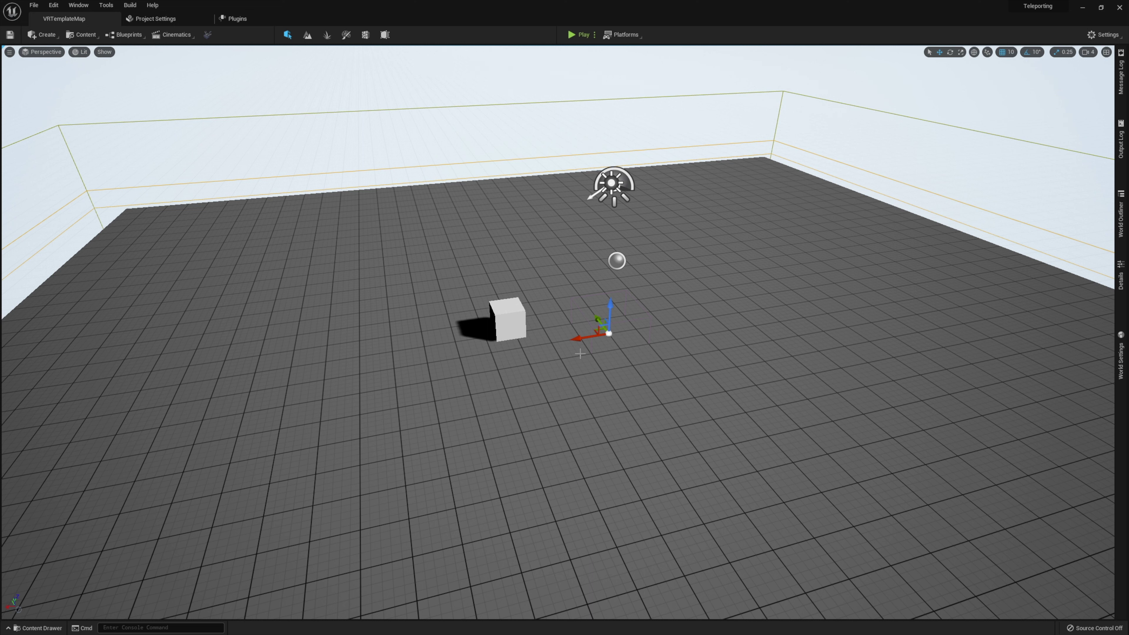
pyautogui.hotkey('ctrl', 'space')
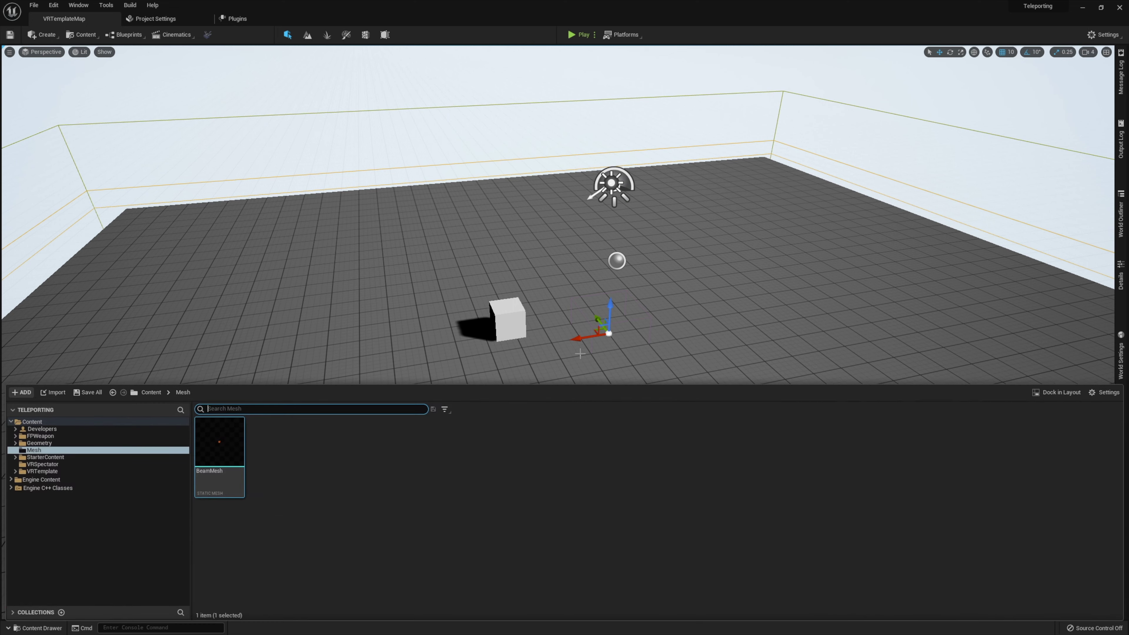
pyautogui.click(40, 423)
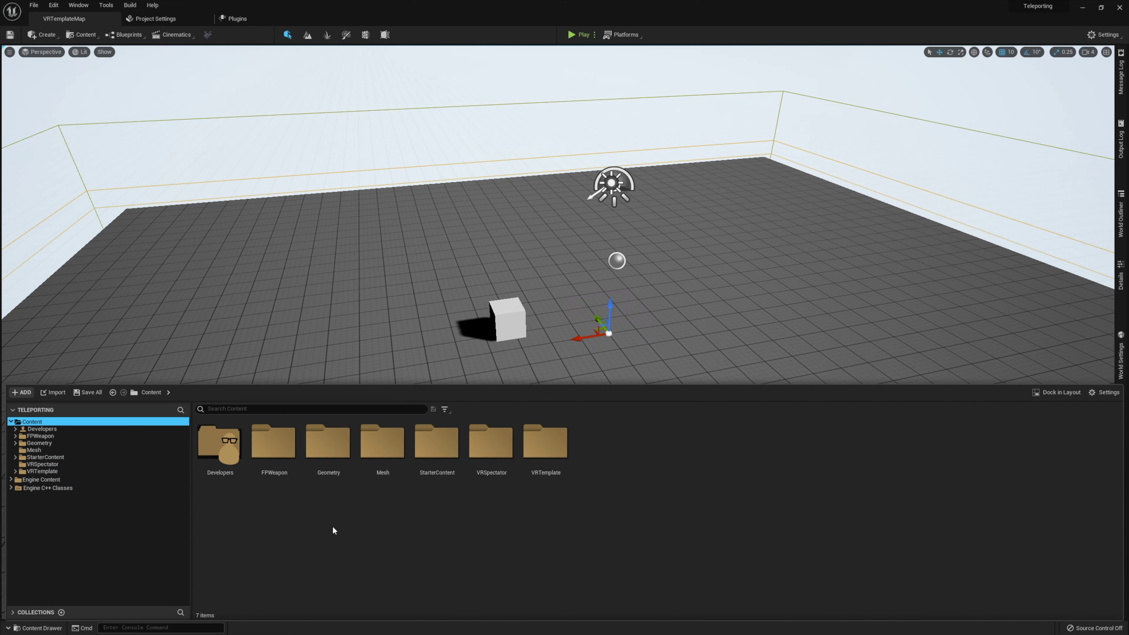
pyautogui.rightClick(262, 535)
pyautogui.click(308, 278)
pyautogui.write('Blueprints')
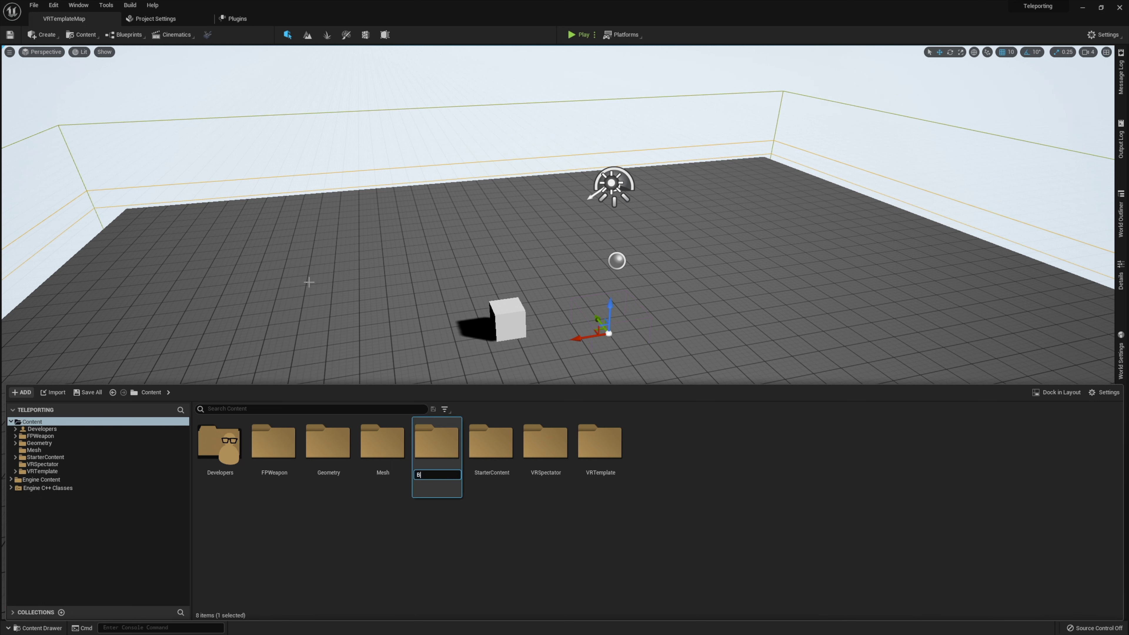
pyautogui.press('Return')
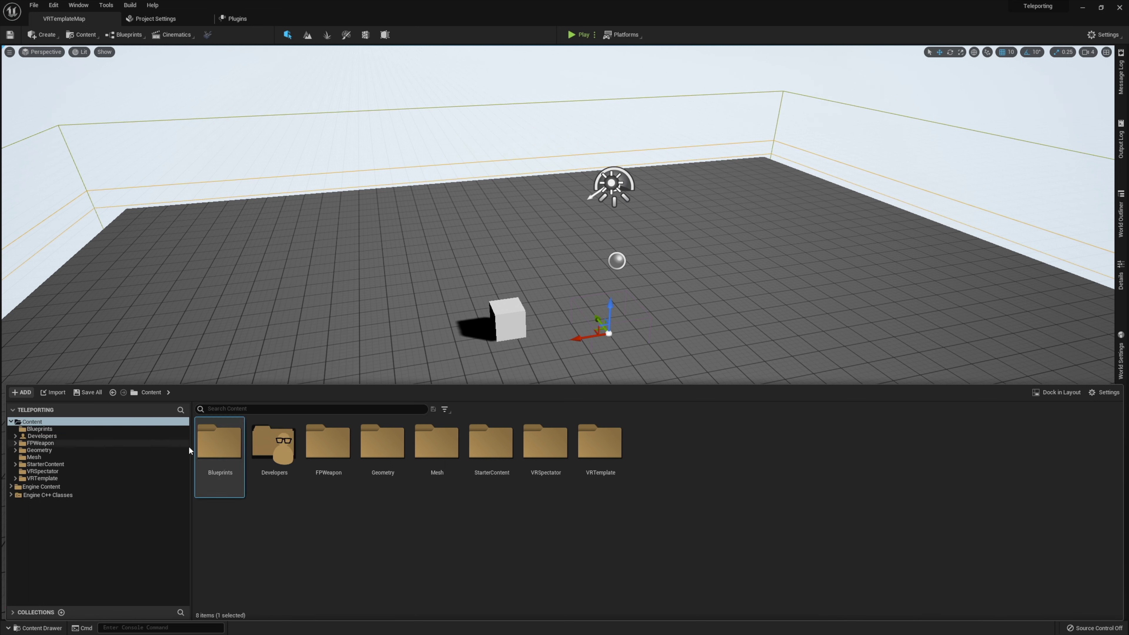
# Create a Blueprint class with Character as its parent in the Blueprints folder, naming it TeleportingCharacter.
pyautogui.doubleClick(219, 442)
pyautogui.rightClick(263, 467)
pyautogui.click(305, 256)
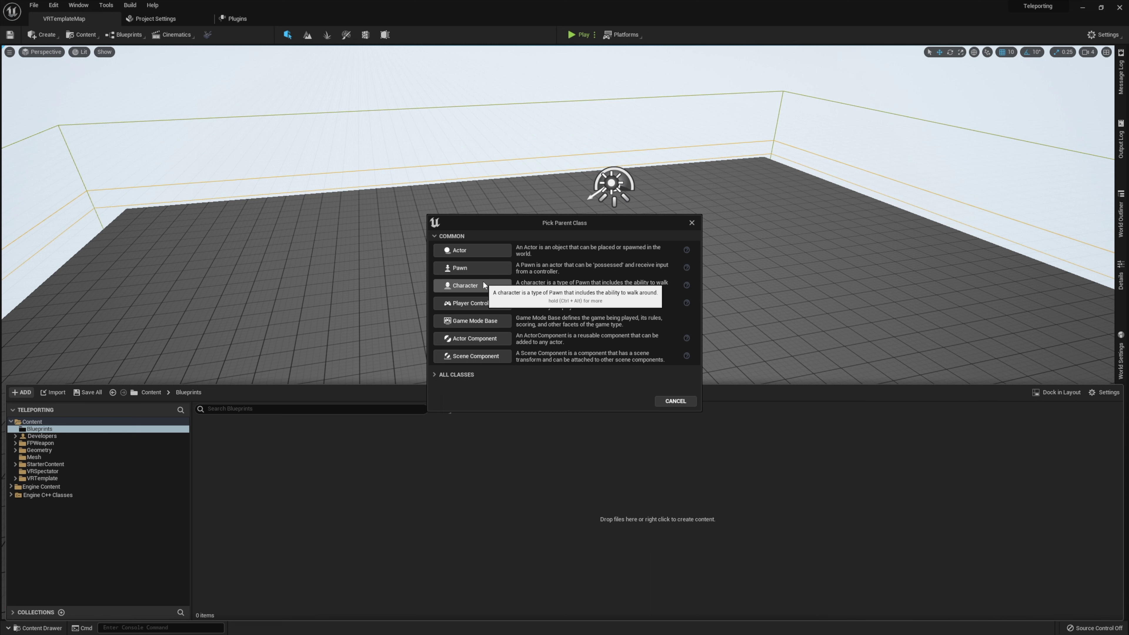
pyautogui.click(482, 283)
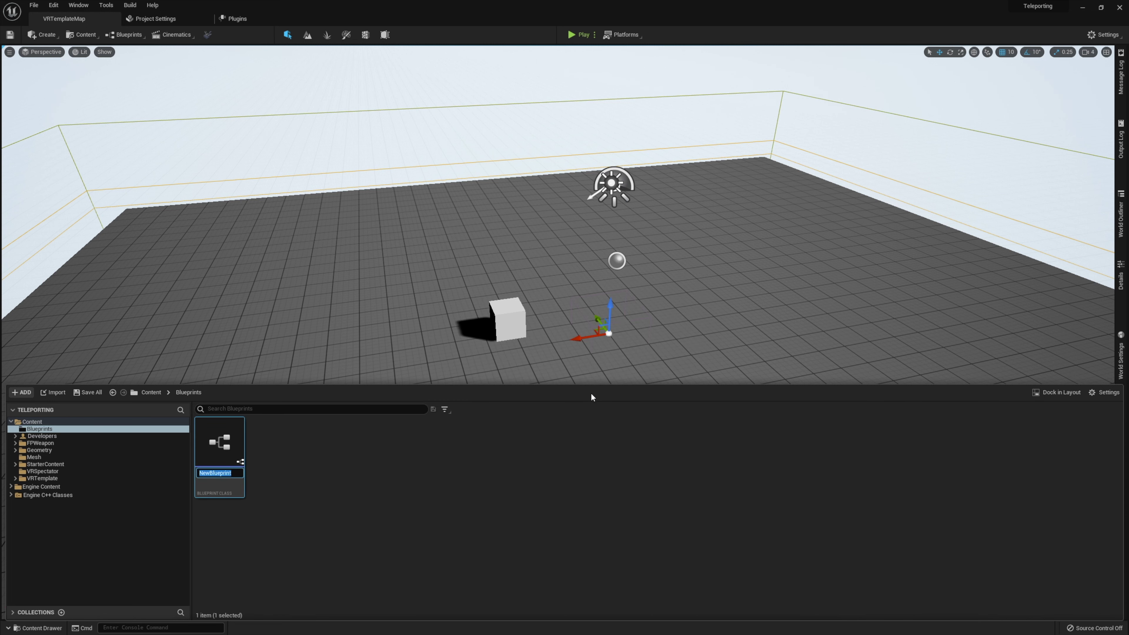
pyautogui.write('TeleportingC')
pyautogui.write('haracter')
pyautogui.press('Return')
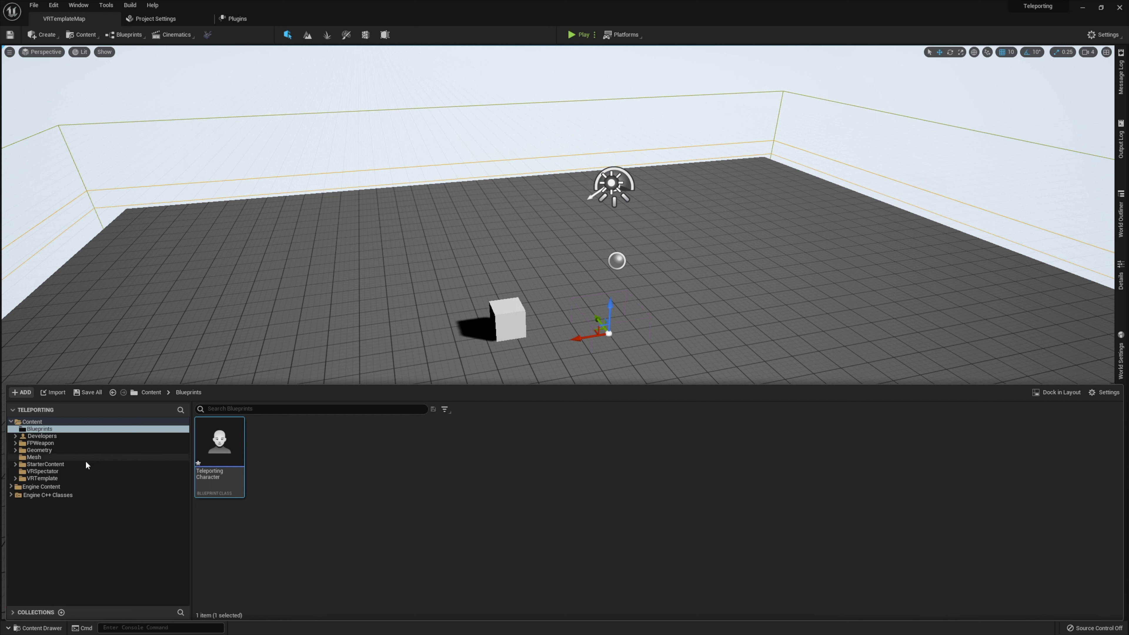
# Open the TeleportingCharacter Blueprint and select its inherited Capsule Component.
pyautogui.doubleClick(220, 445)
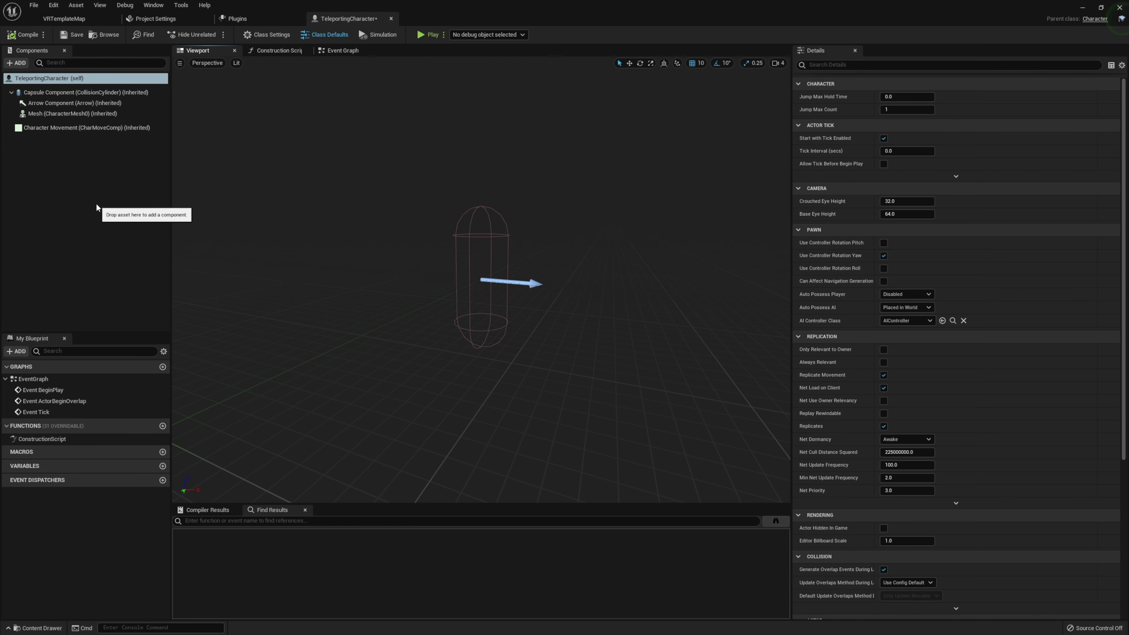
pyautogui.click(70, 93)
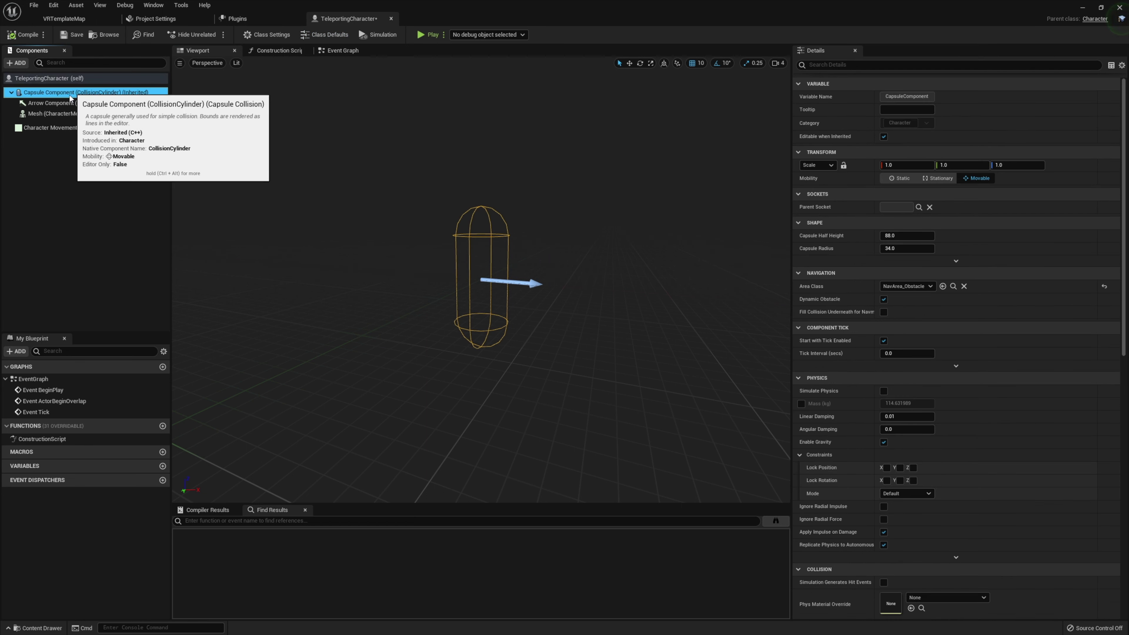